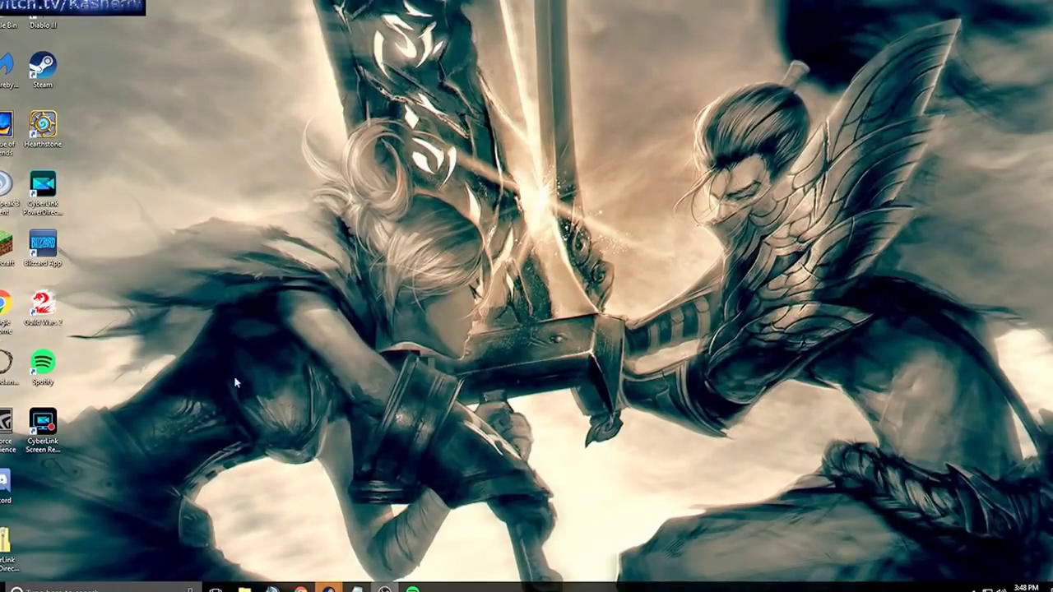
Open the Windows Settings home page and reposition its window near the top of the desktop
{"action": "left_click", "coordinate": [4, 584]}
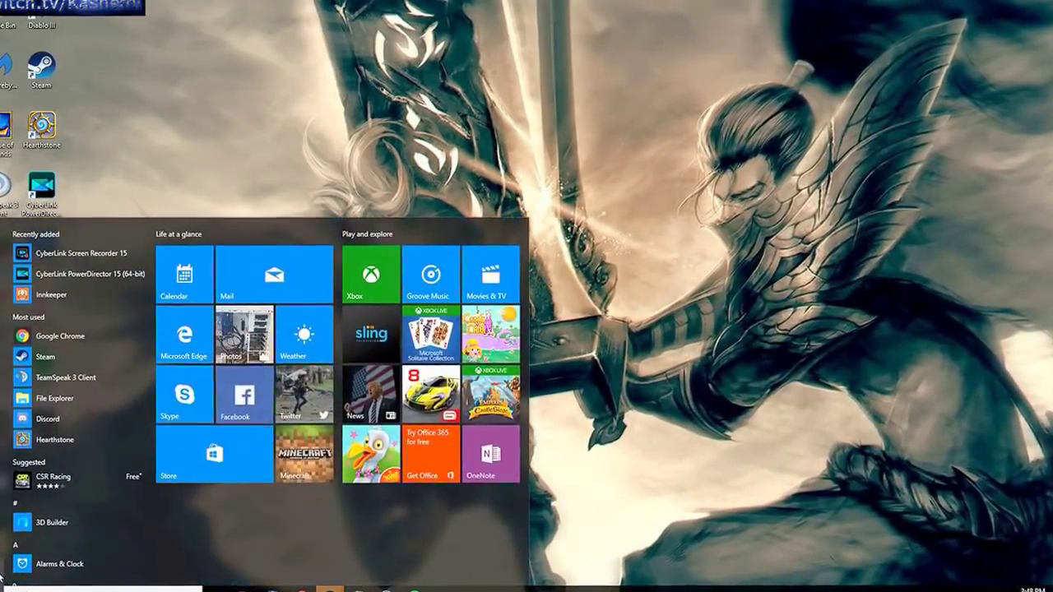
{"action": "left_click", "coordinate": [1, 538]}
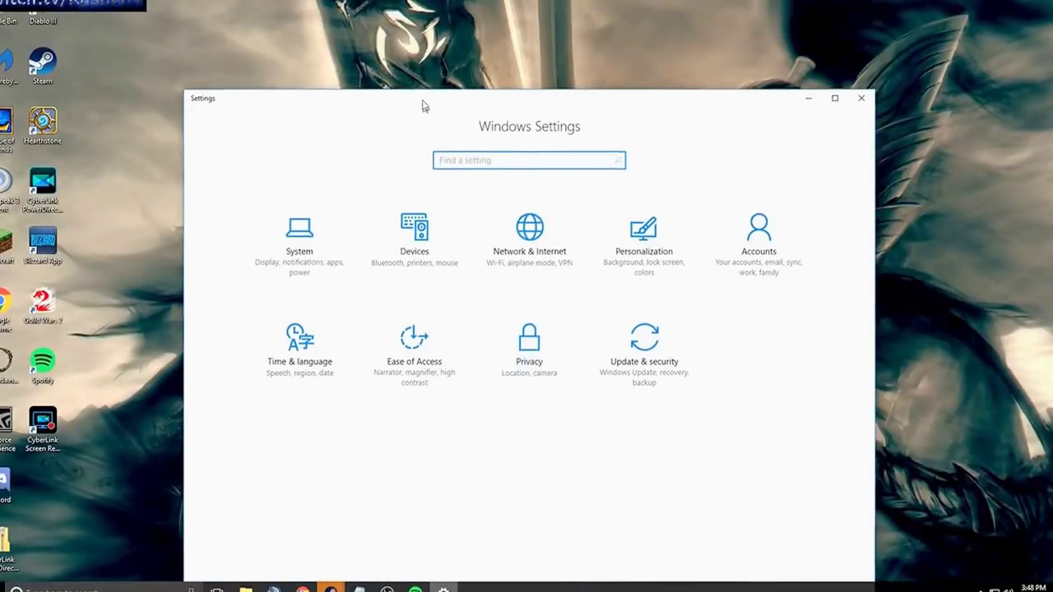
{"action": "left_click_drag", "start_coordinate": [424, 105], "coordinate": [406, 28]}
{"action": "left_click", "coordinate": [613, 264]}
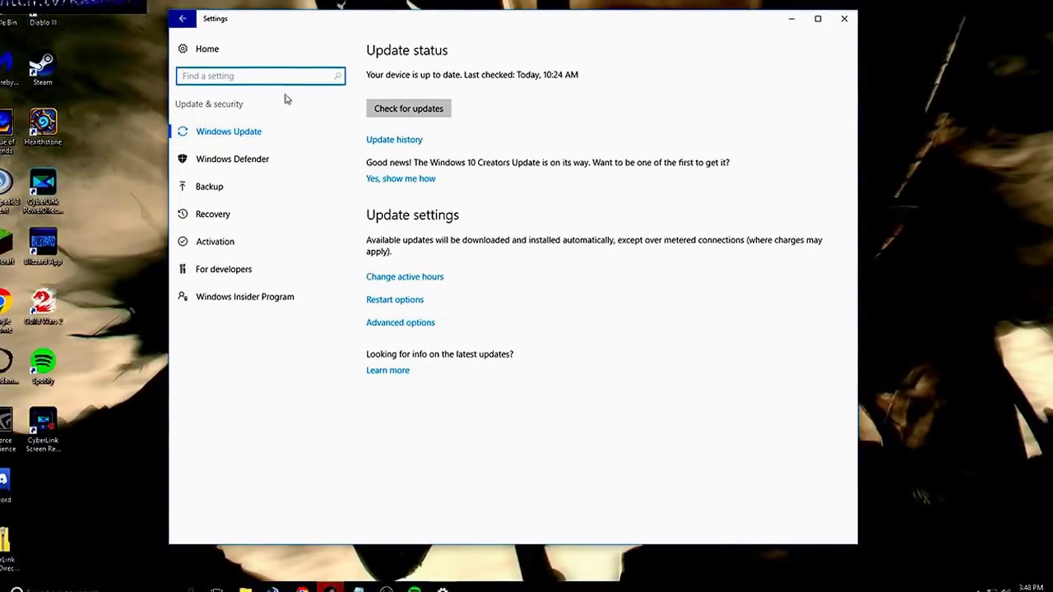
{"action": "left_click", "coordinate": [177, 23]}
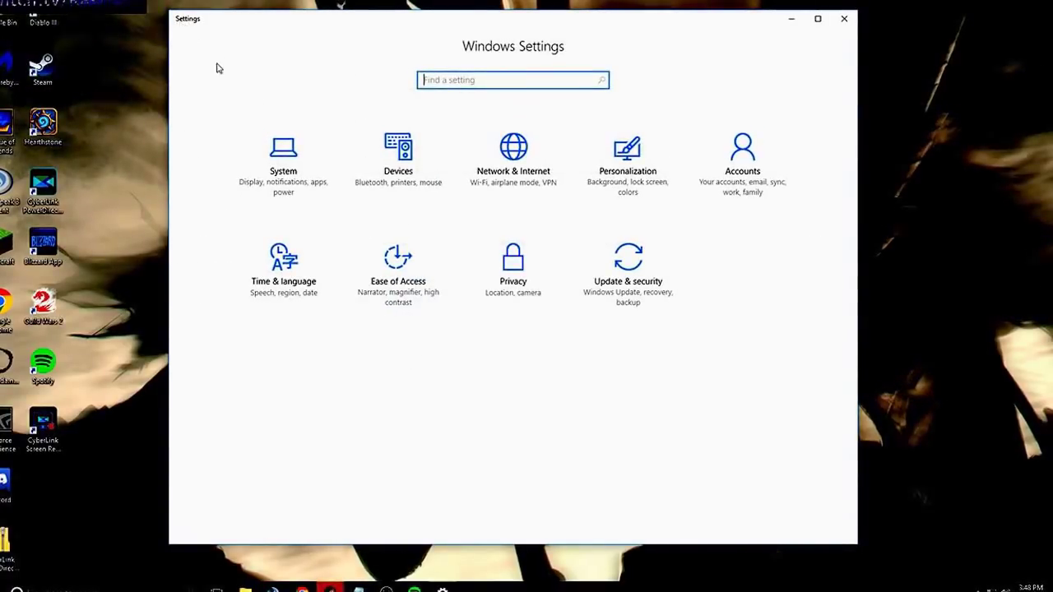
Search the settings for "folder opt" and open Change search options for files and folders
{"action": "left_click", "coordinate": [510, 80]}
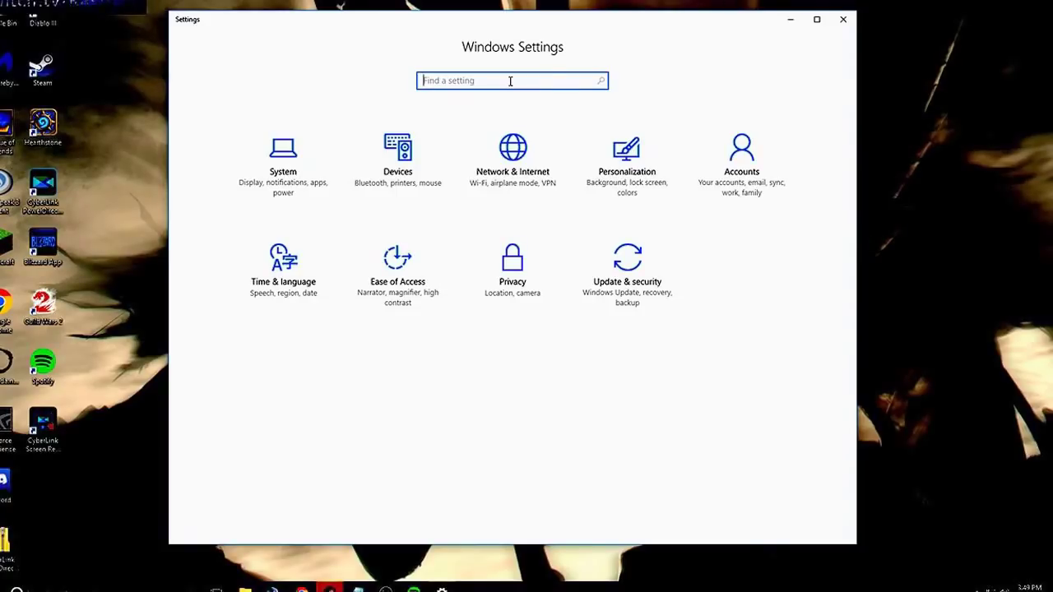
{"action": "type", "text": "folder"}
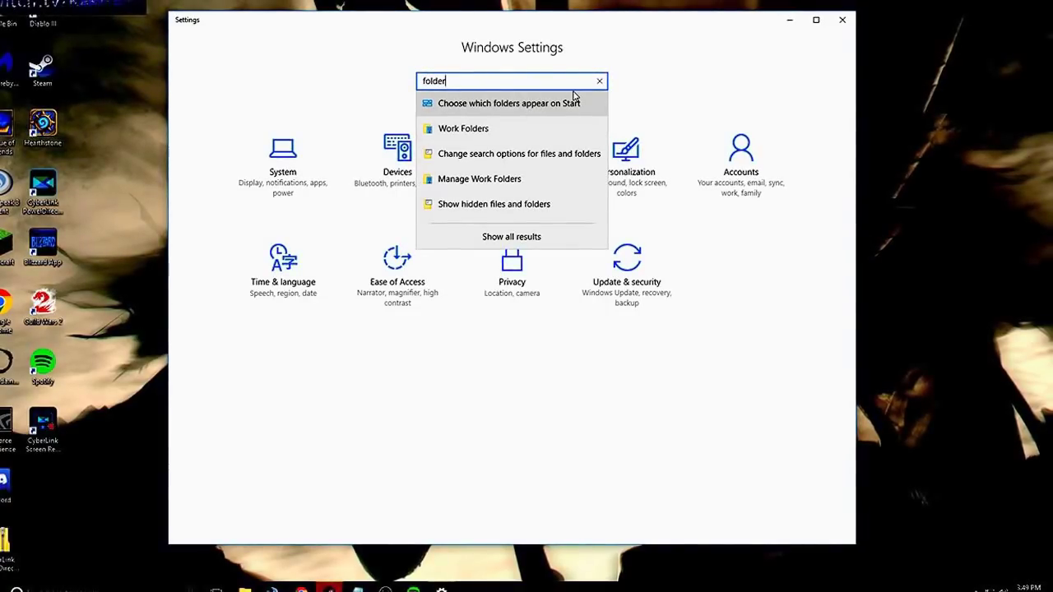
{"action": "type", "text": " opt"}
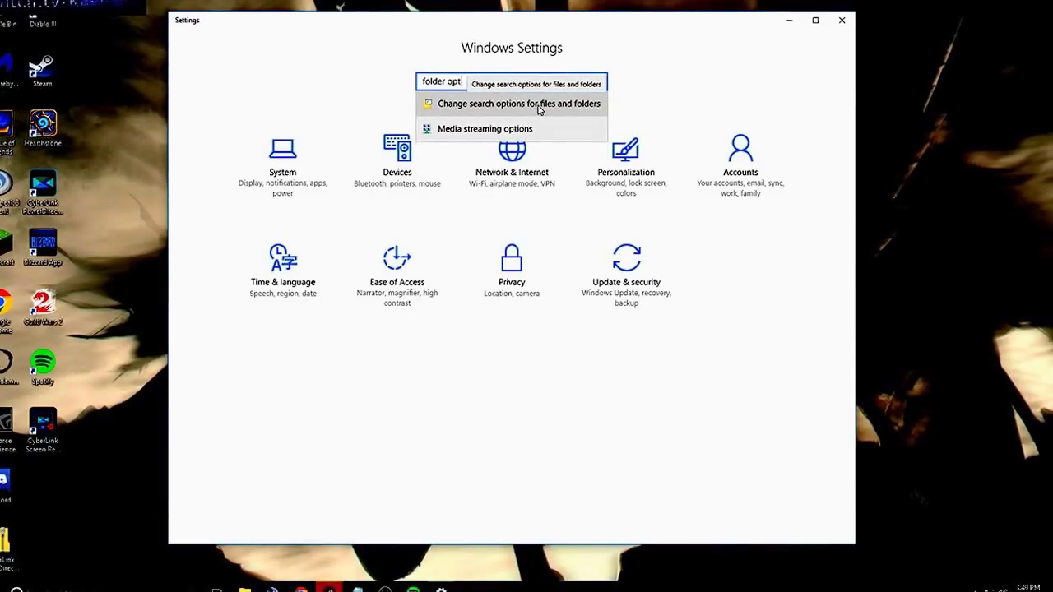
{"action": "left_click", "coordinate": [539, 110]}
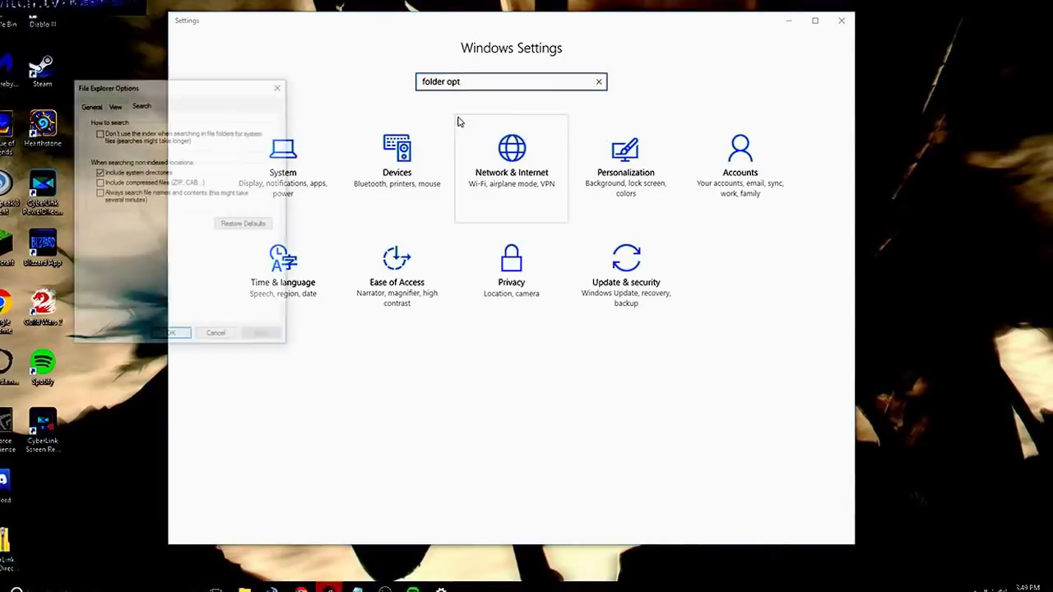
Set the advanced folder view option to show hidden files, folders, and drives, apply it, and close File Explorer Options
{"action": "left_click", "coordinate": [114, 104]}
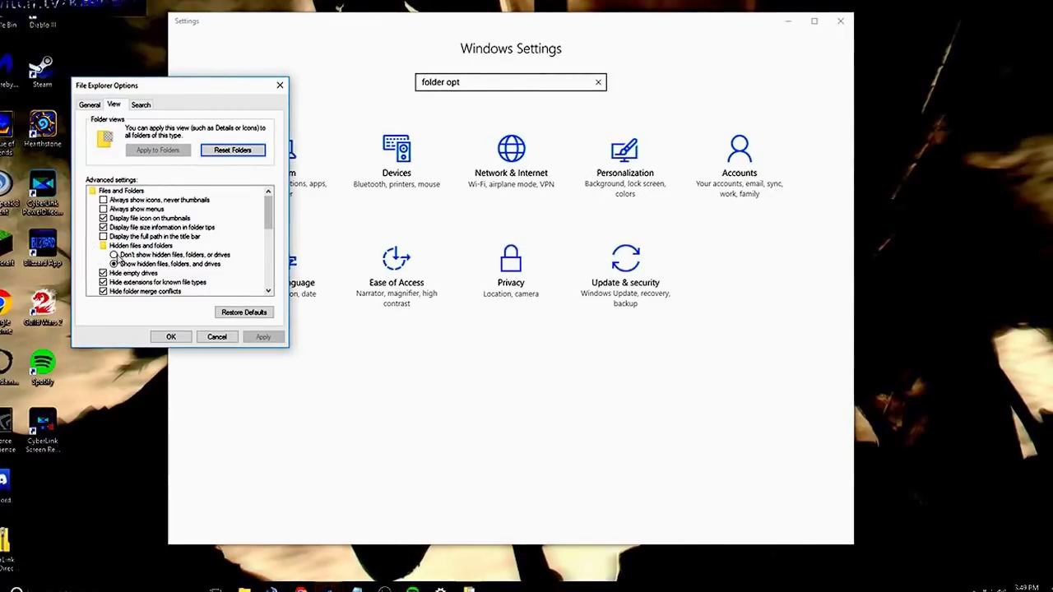
{"action": "left_click", "coordinate": [115, 256]}
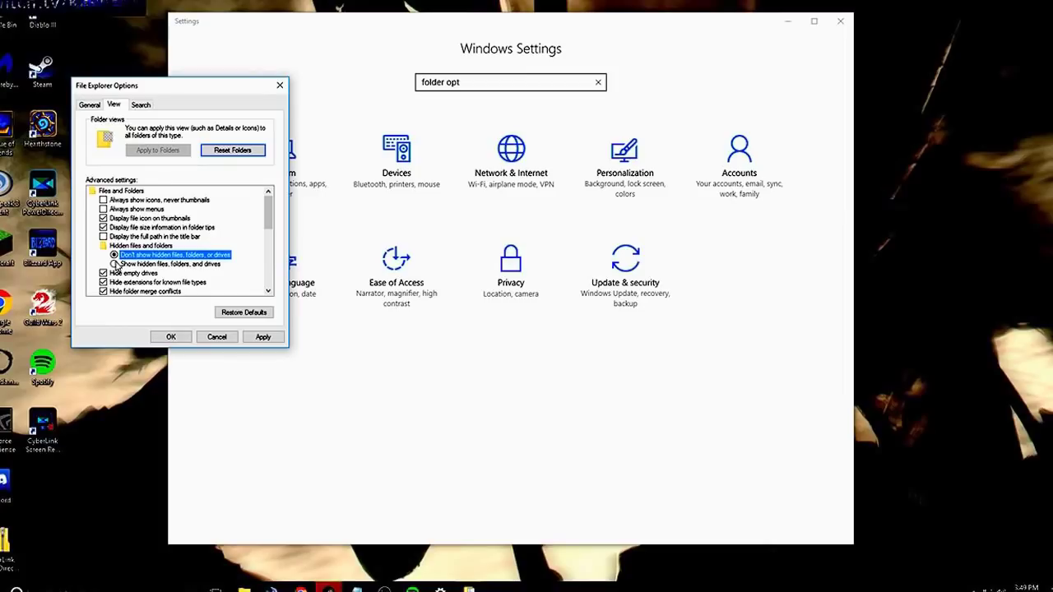
{"action": "left_click", "coordinate": [115, 264]}
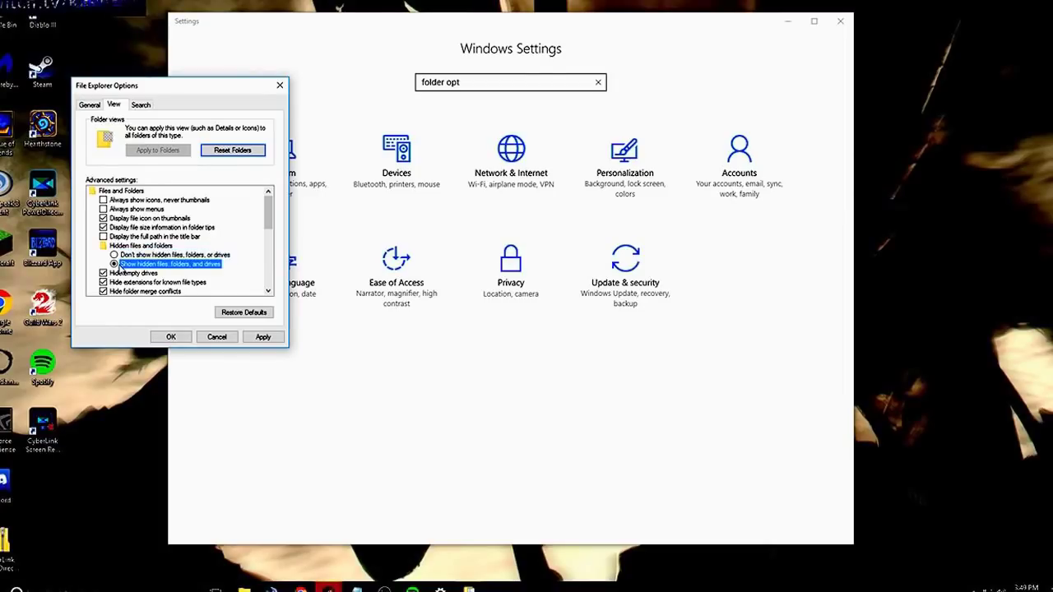
{"action": "left_click", "coordinate": [262, 338]}
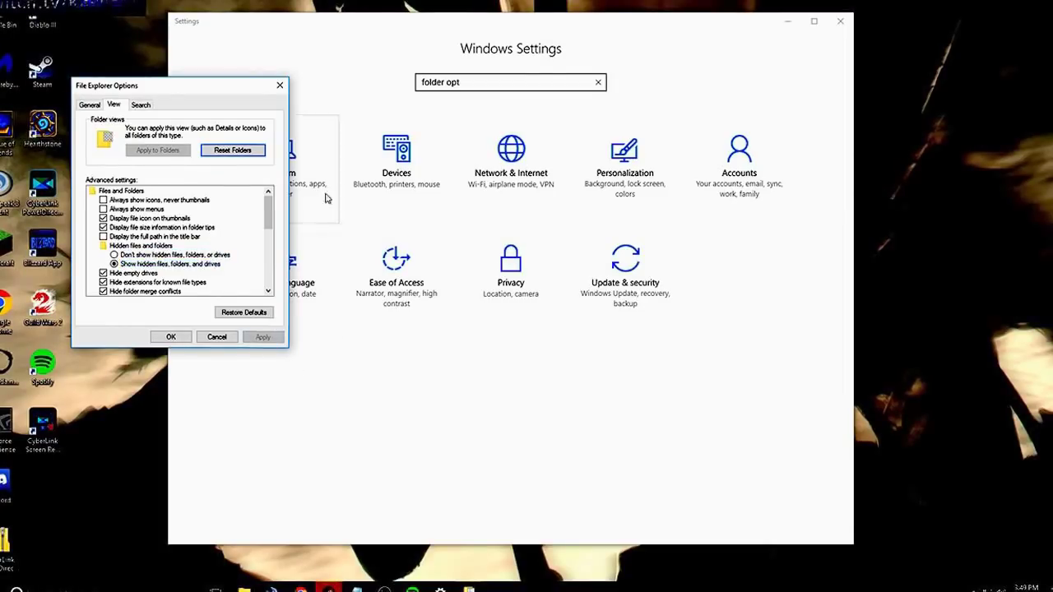
{"action": "left_click", "coordinate": [279, 86]}
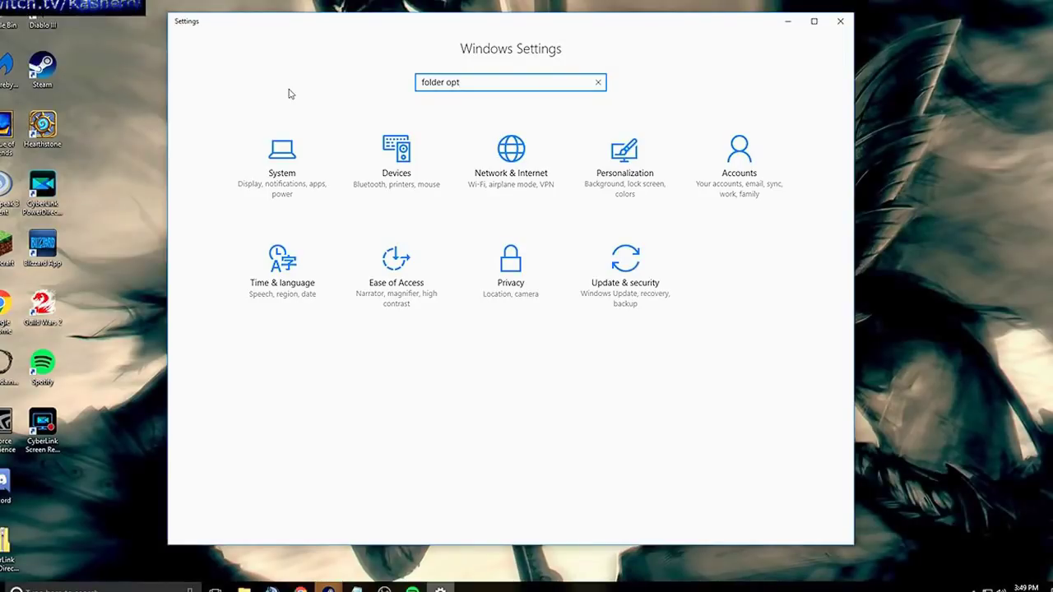
Switch to Steam and view the local files properties of PLAYERUNKNOWN'S BATTLEGROUNDS, then close the properties
{"action": "mouse_move", "coordinate": [329, 586]}
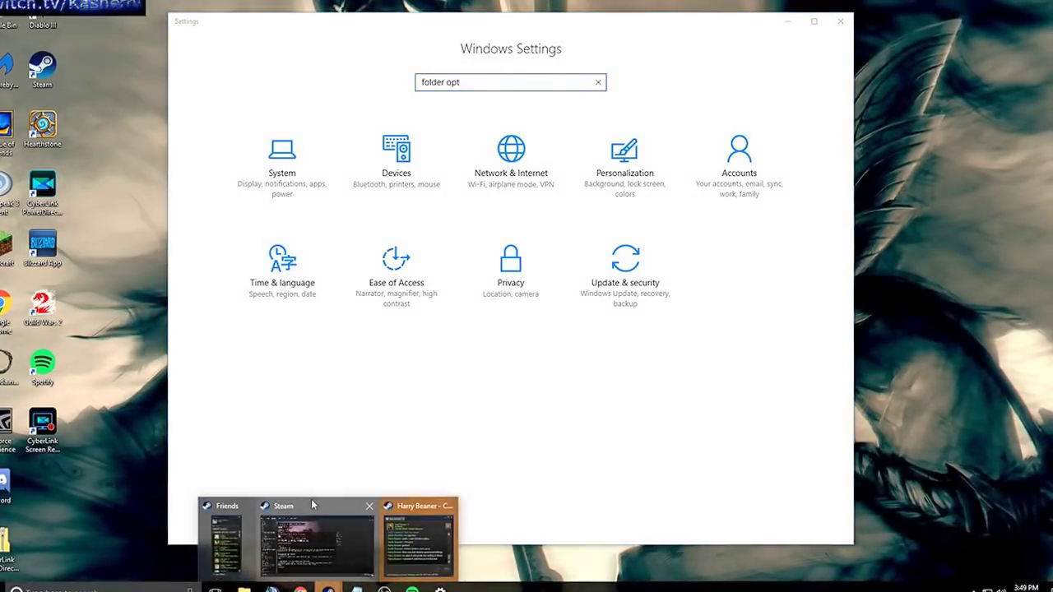
{"action": "left_click", "coordinate": [311, 498]}
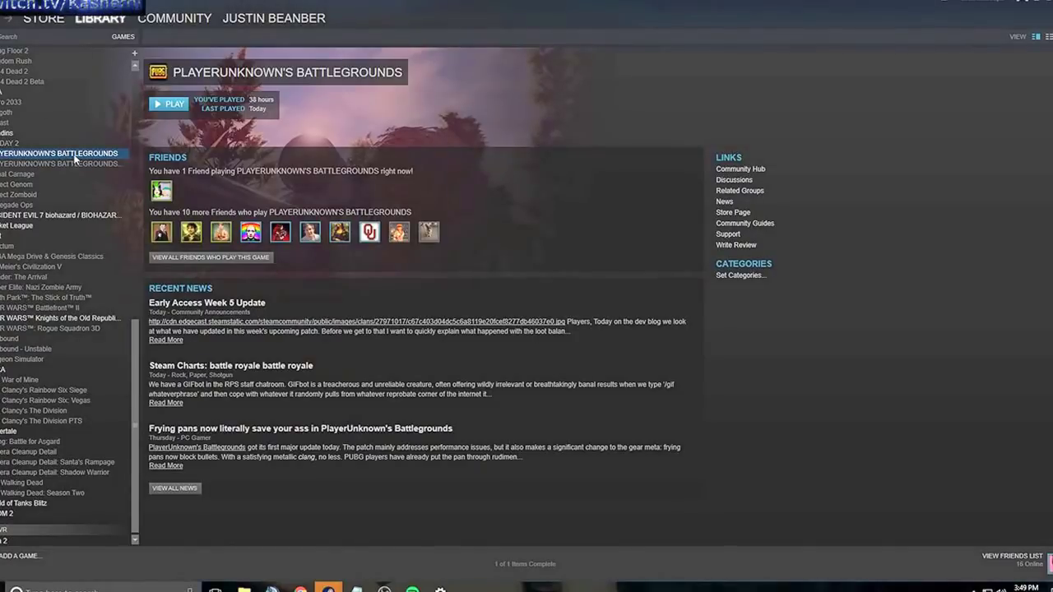
{"action": "right_click", "coordinate": [75, 158]}
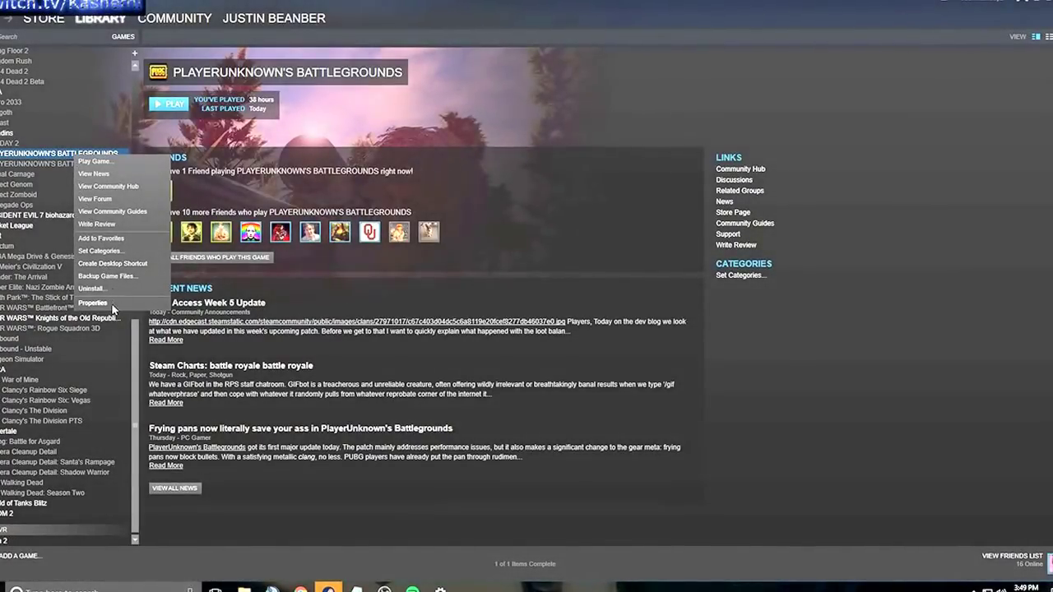
{"action": "left_click", "coordinate": [93, 303]}
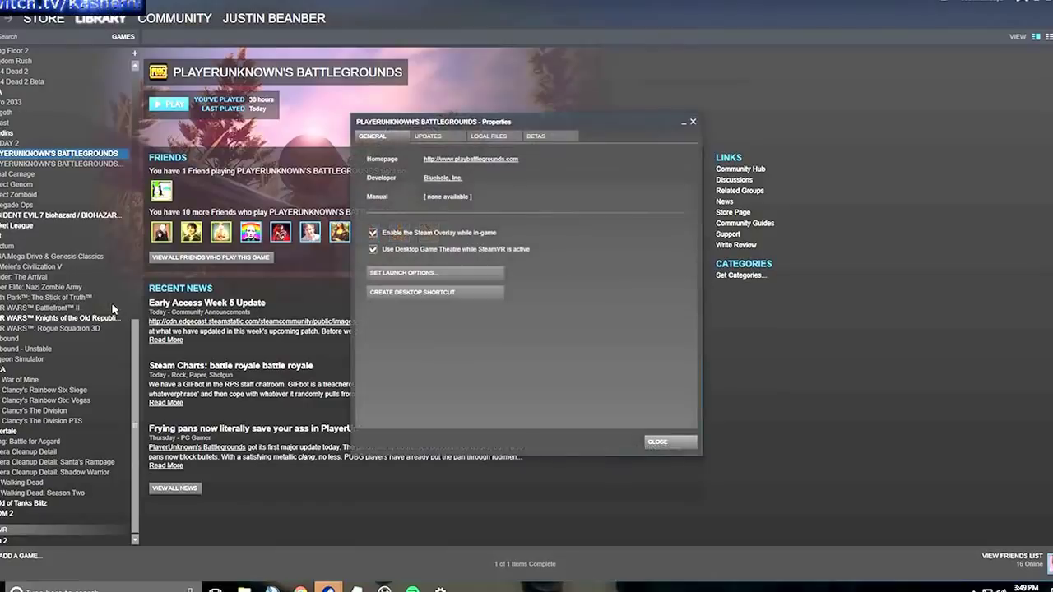
{"action": "left_click", "coordinate": [490, 137]}
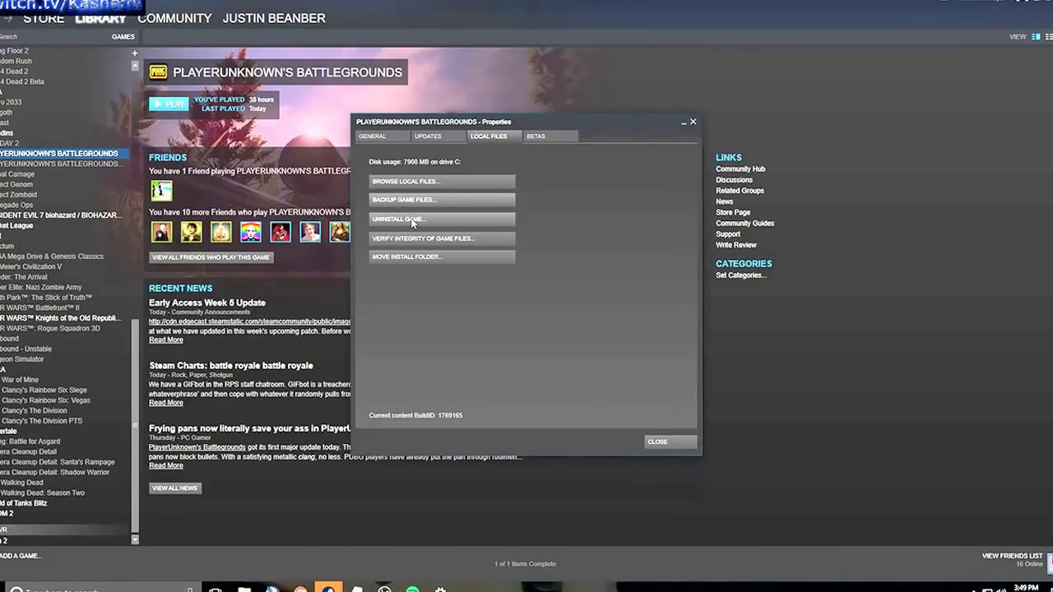
{"action": "left_click", "coordinate": [694, 444]}
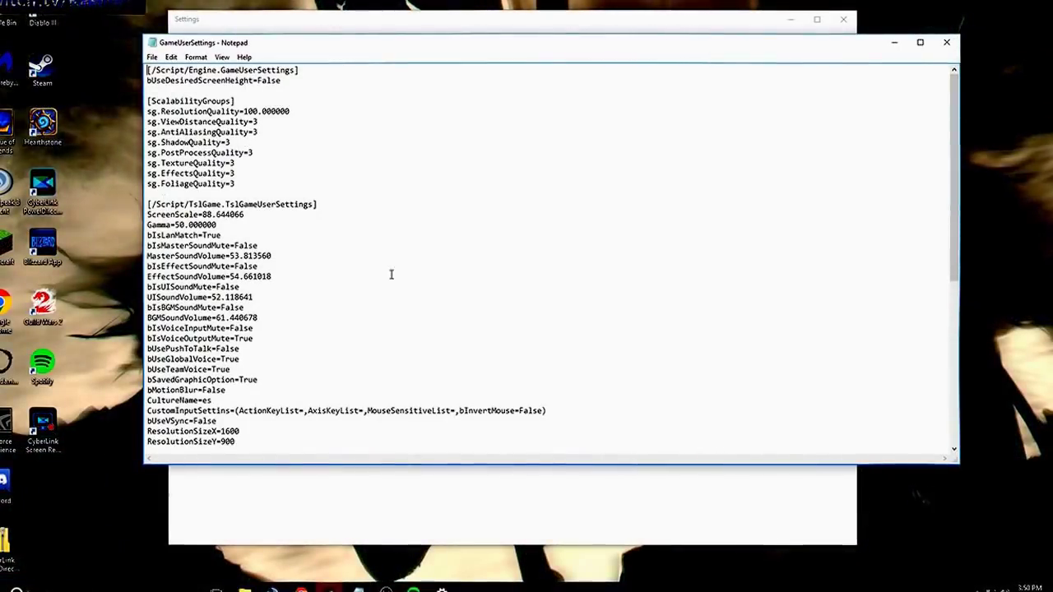
Look through the game configuration values in the GameUserSettings file in Notepad
{"action": "scroll", "coordinate": [389, 272], "scroll_direction": "down", "scroll_amount": 10}
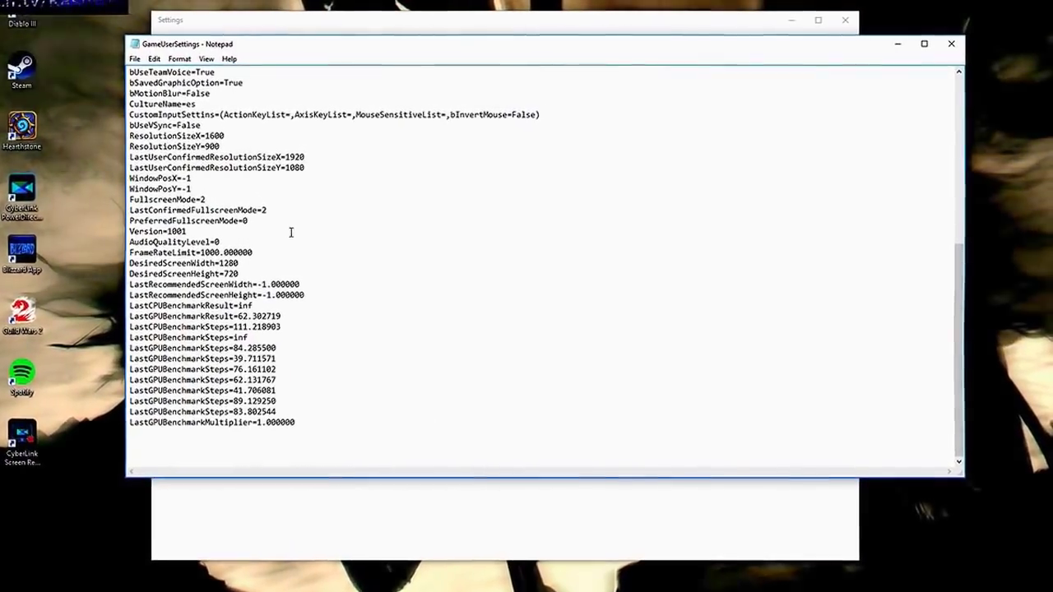
{"action": "scroll", "coordinate": [355, 236], "scroll_direction": "up", "scroll_amount": 6}
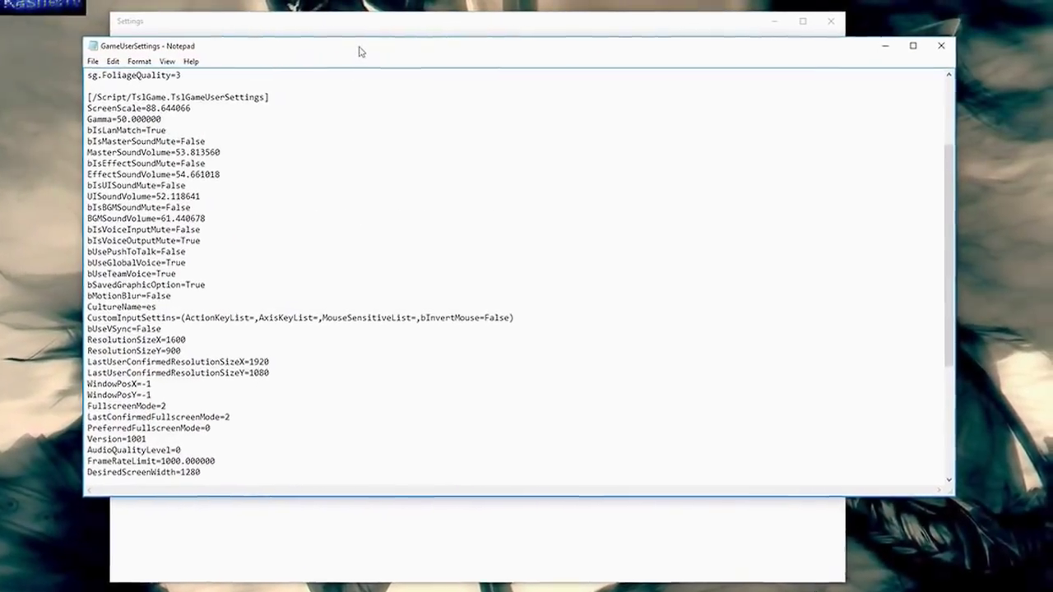
{"action": "key", "text": "super+Left"}
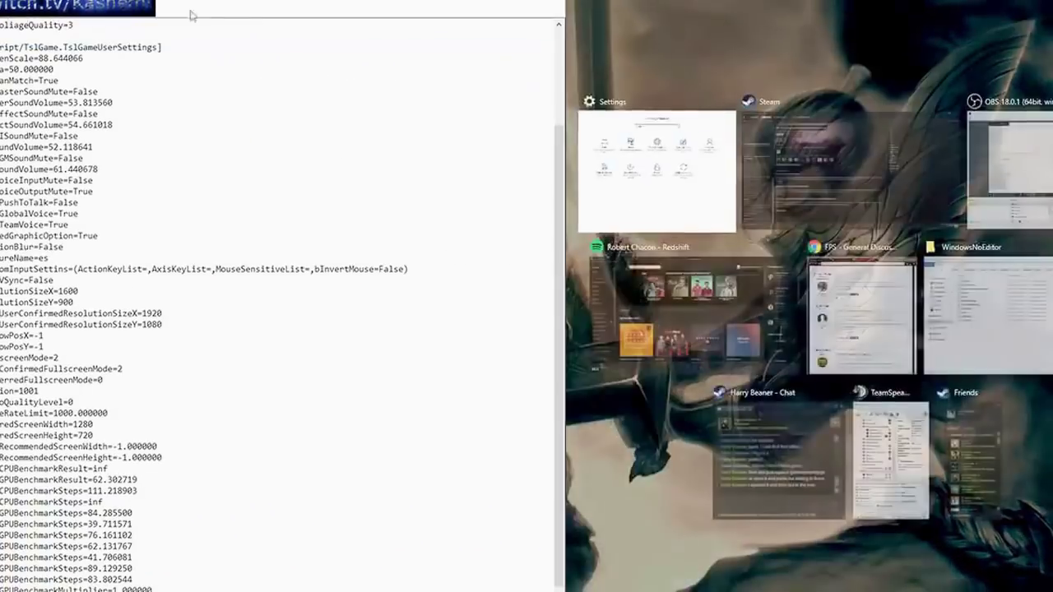
{"action": "left_click", "coordinate": [656, 171]}
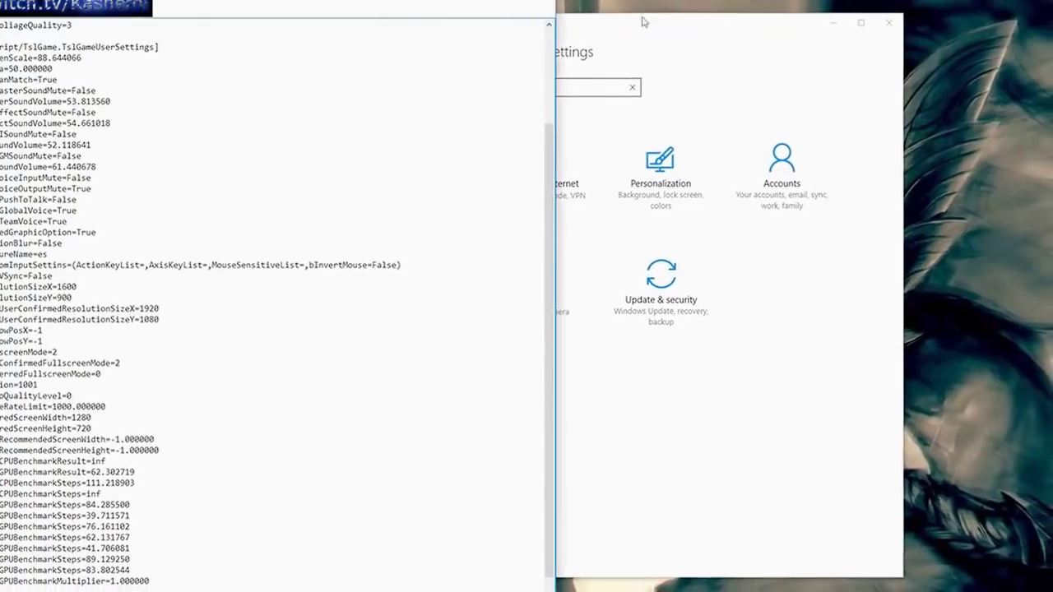
{"action": "left_click_drag", "start_coordinate": [644, 21], "coordinate": [576, 20]}
{"action": "type", "text": "folder opt"}
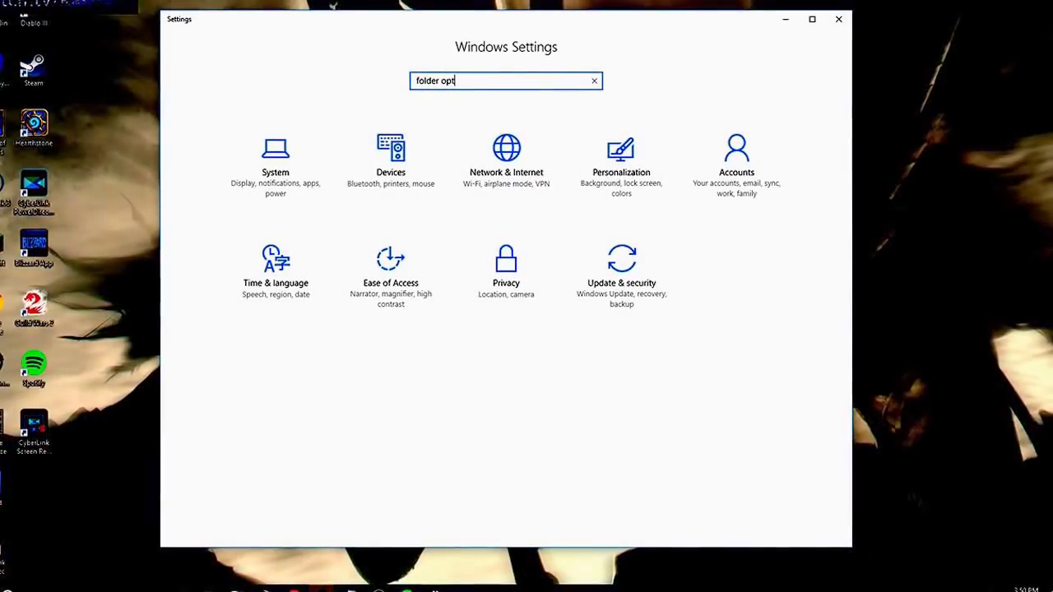
Switch to a new File Explorer window and open the Users folder on the Windows (C:) drive
{"action": "left_click", "coordinate": [236, 589]}
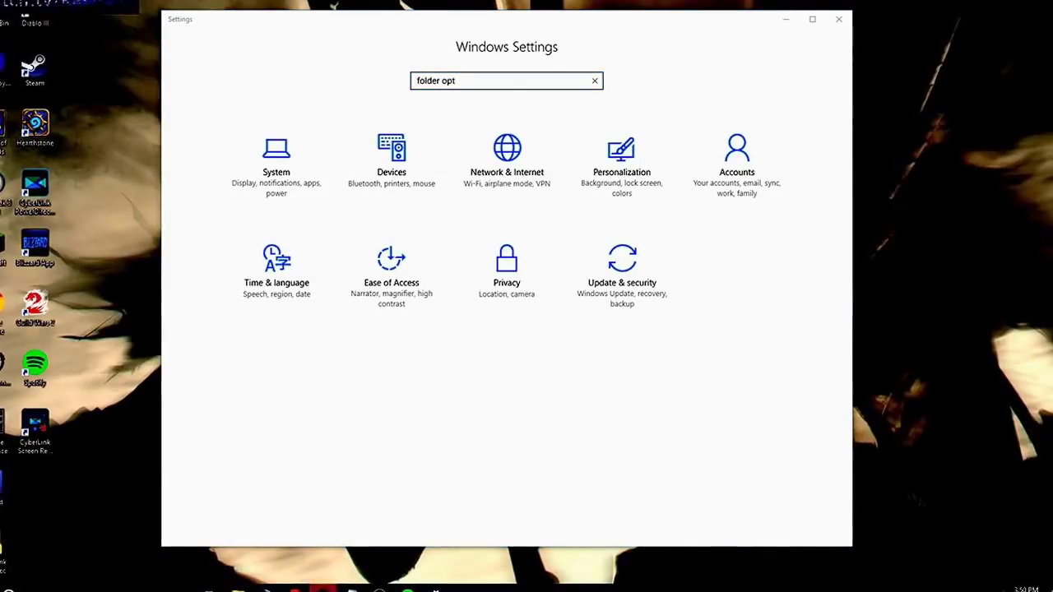
{"action": "left_click", "coordinate": [759, 332]}
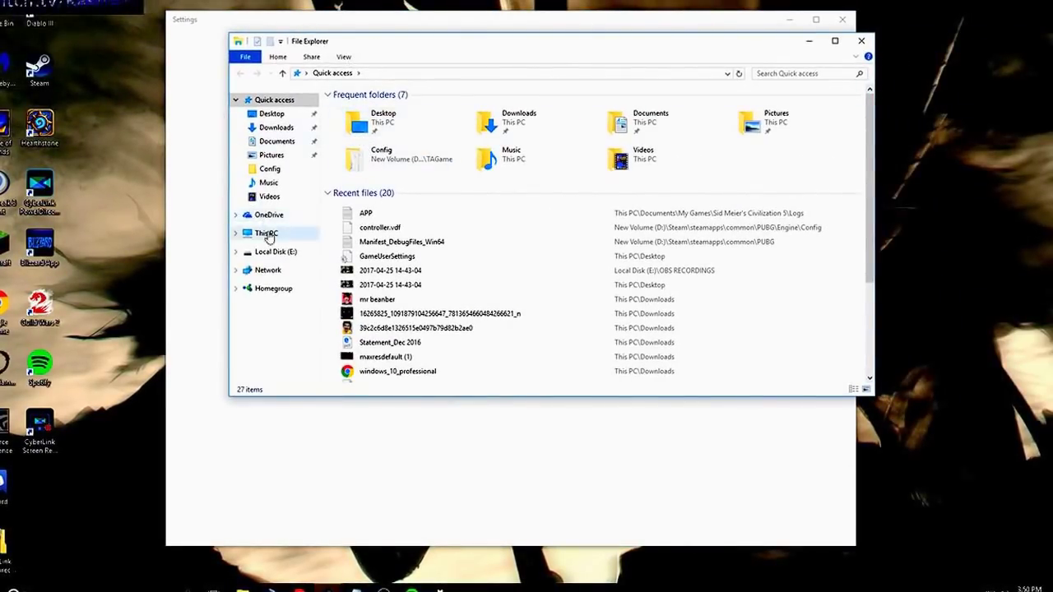
{"action": "left_click", "coordinate": [267, 235]}
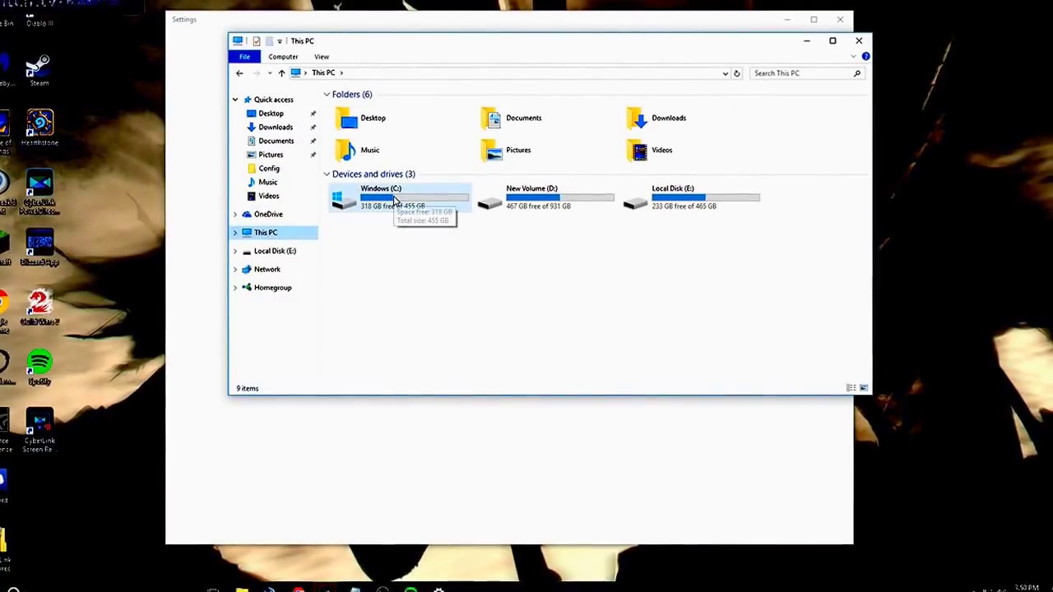
{"action": "left_click", "coordinate": [396, 200]}
{"action": "double_click", "coordinate": [396, 200]}
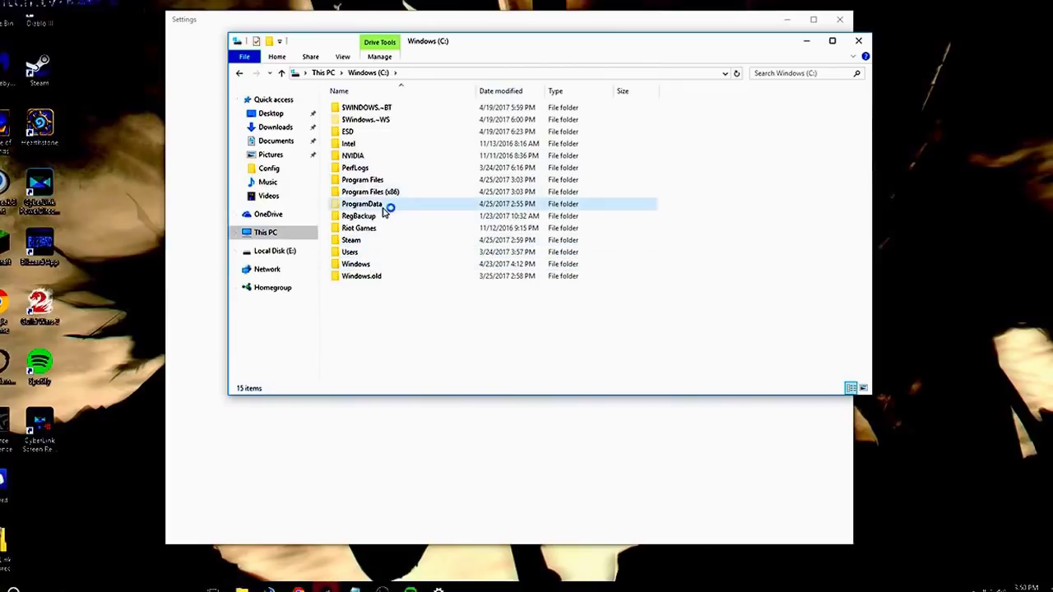
{"action": "double_click", "coordinate": [369, 251]}
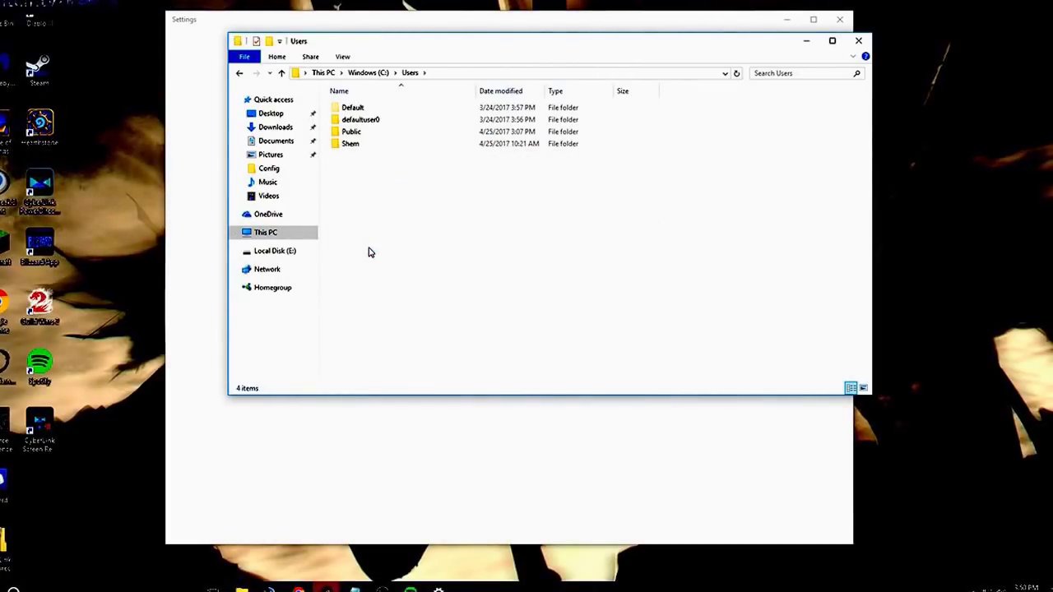
Open the user's profile folder and go into AppData, then its Local folder
{"action": "double_click", "coordinate": [352, 145]}
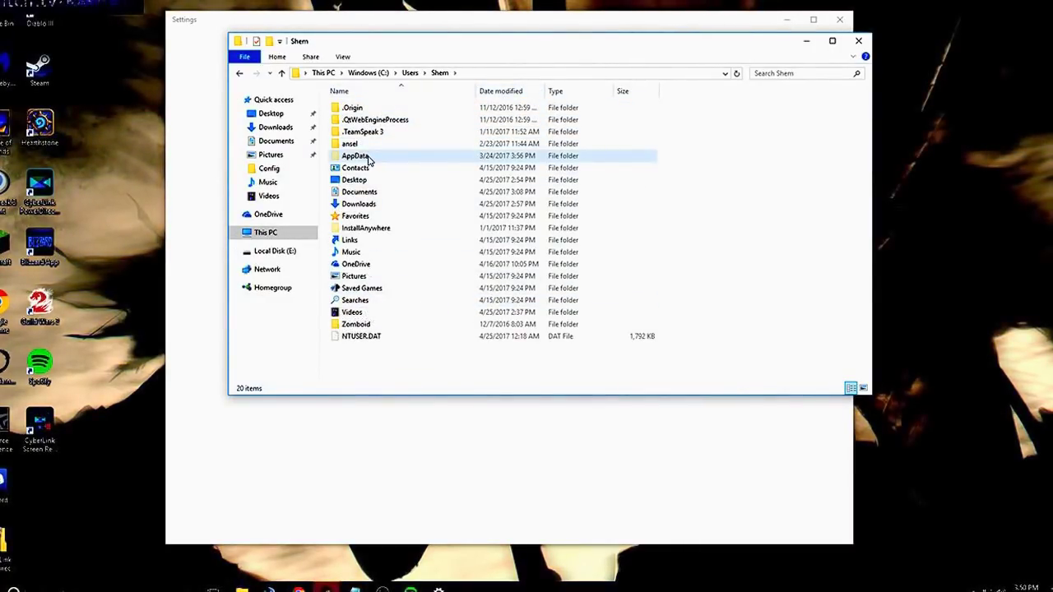
{"action": "double_click", "coordinate": [369, 160]}
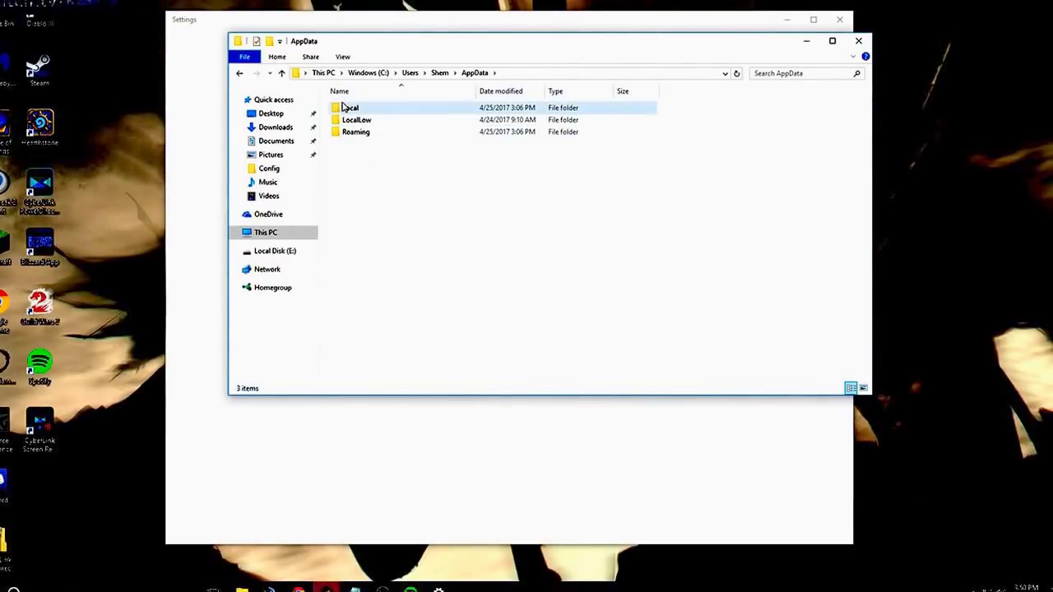
{"action": "double_click", "coordinate": [350, 110]}
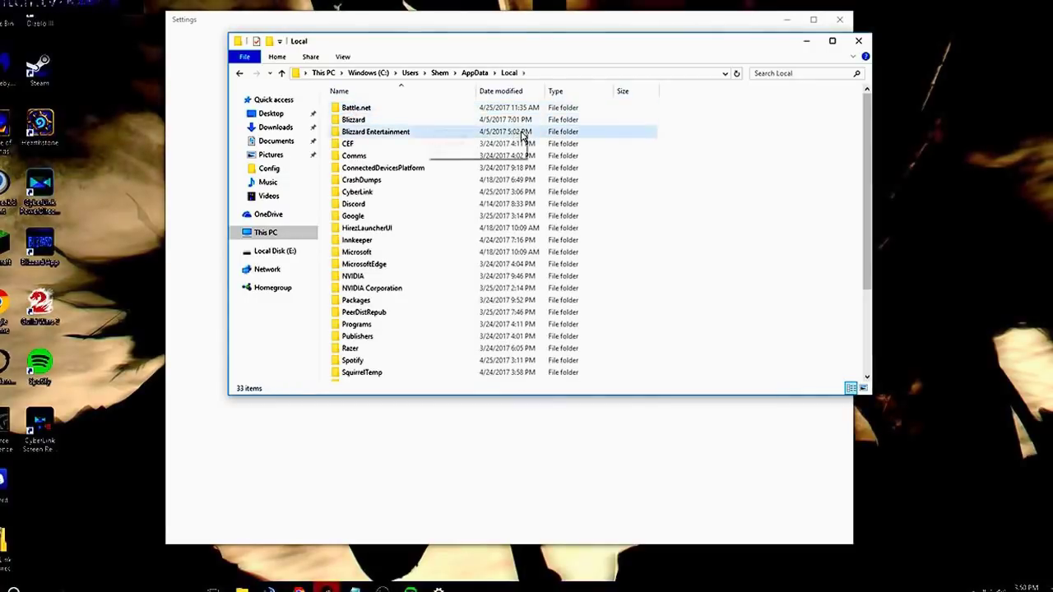
Find the TslGame folder in Local and open its Saved, Config and WindowsNoEditor folders down to the configuration files
{"action": "scroll", "coordinate": [387, 312], "scroll_direction": "down", "scroll_amount": 3}
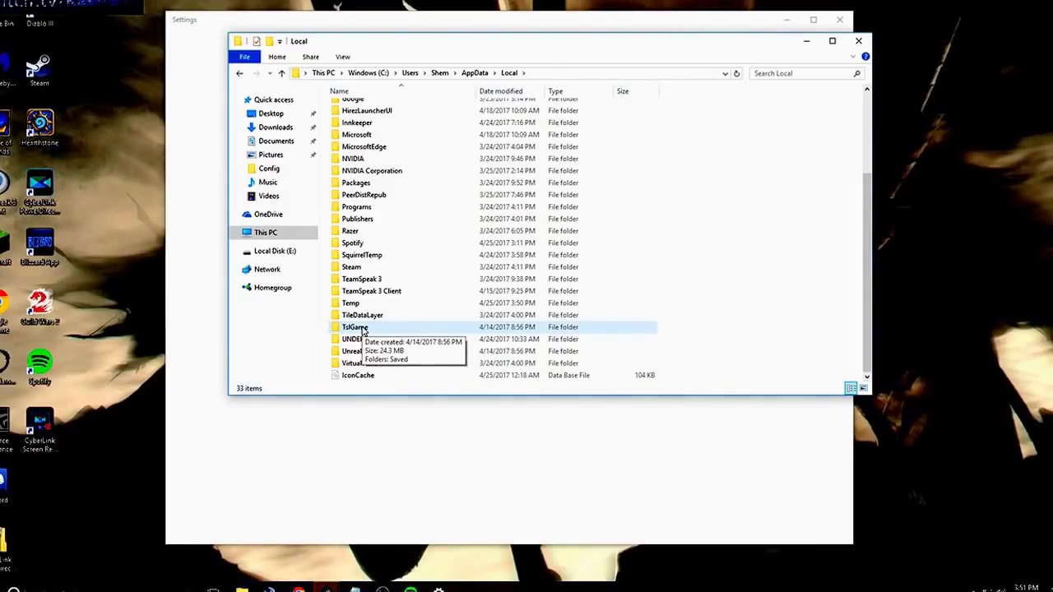
{"action": "double_click", "coordinate": [362, 329]}
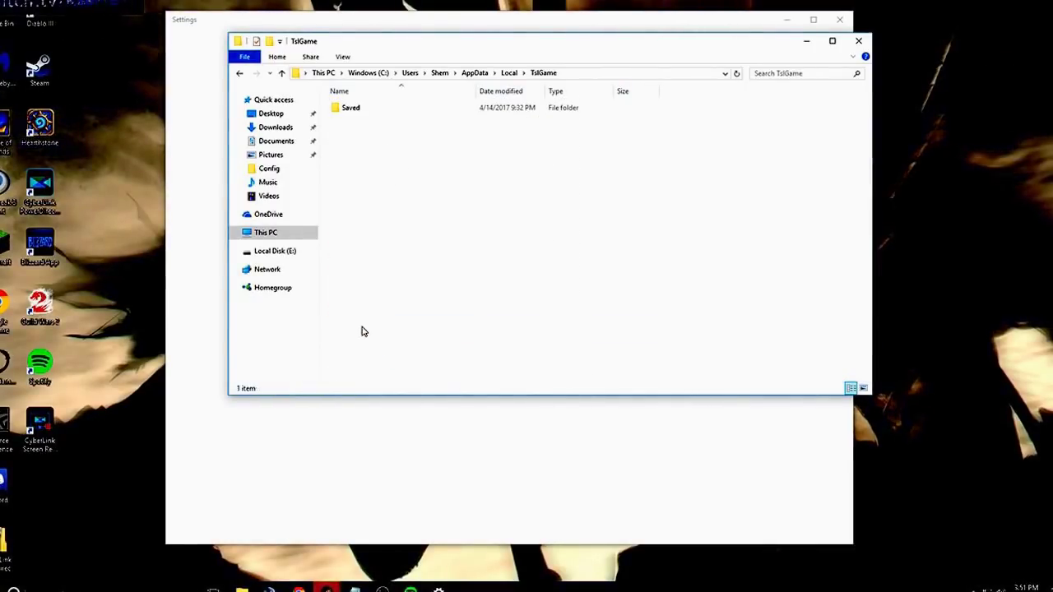
{"action": "double_click", "coordinate": [364, 112]}
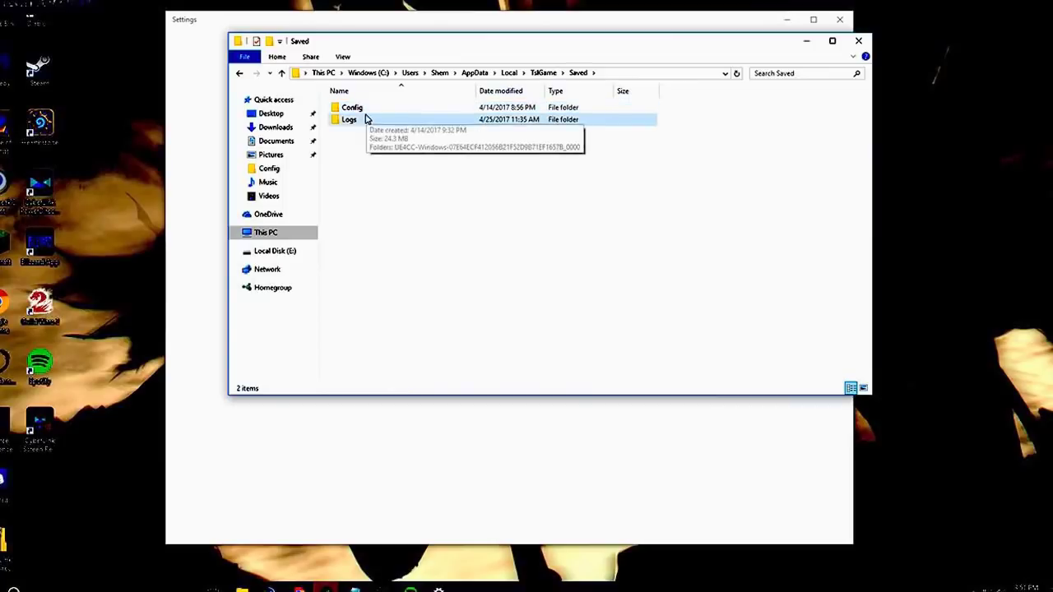
{"action": "double_click", "coordinate": [366, 111]}
{"action": "double_click", "coordinate": [380, 114]}
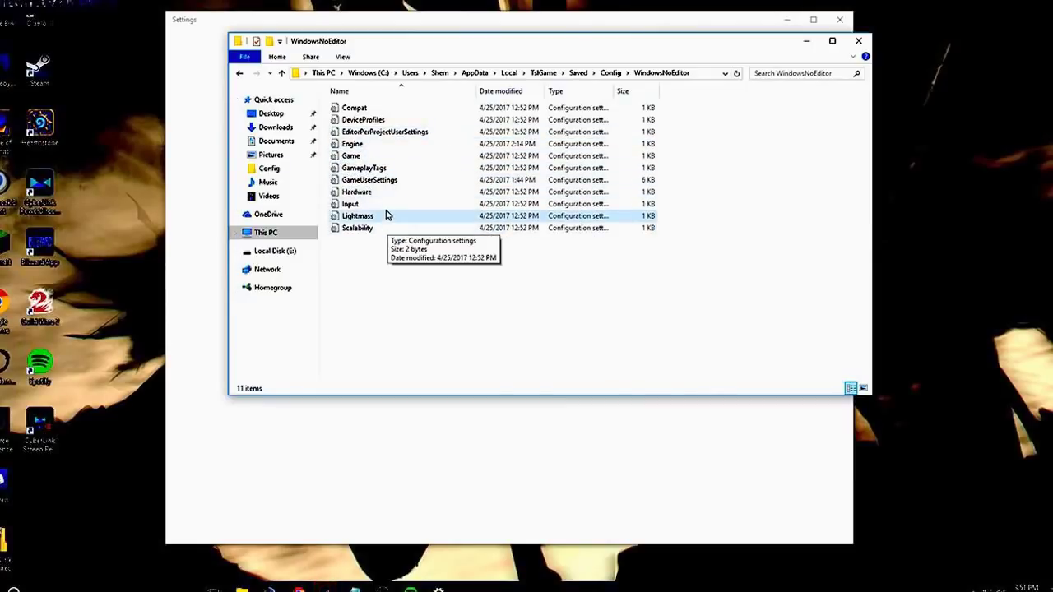
Go back up to the TslGame folder and retrace the path through Saved and Config to WindowsNoEditor
{"action": "left_click", "coordinate": [239, 75]}
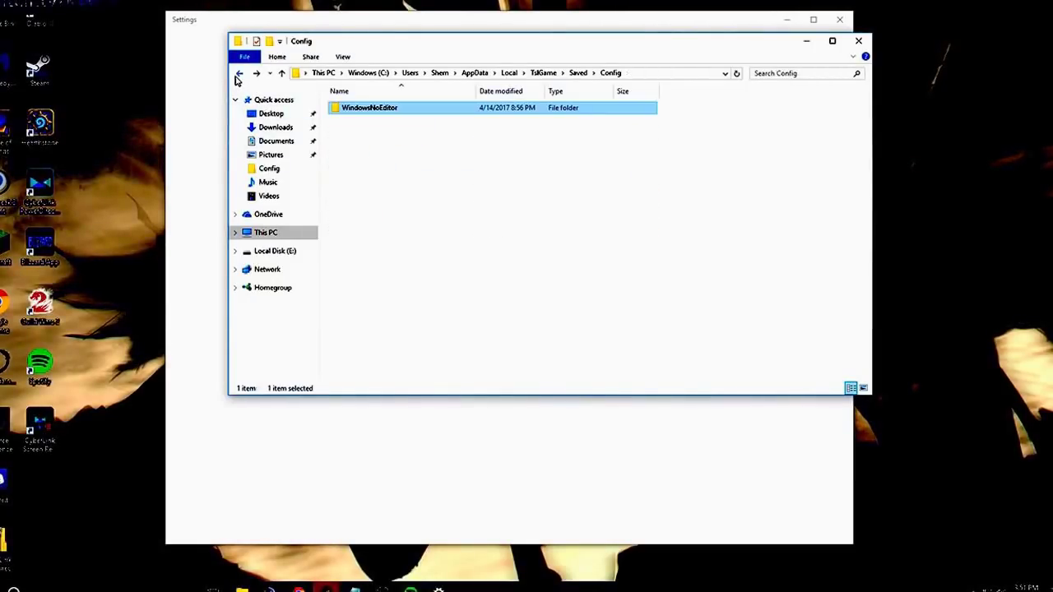
{"action": "left_click", "coordinate": [238, 74]}
{"action": "left_click", "coordinate": [239, 74]}
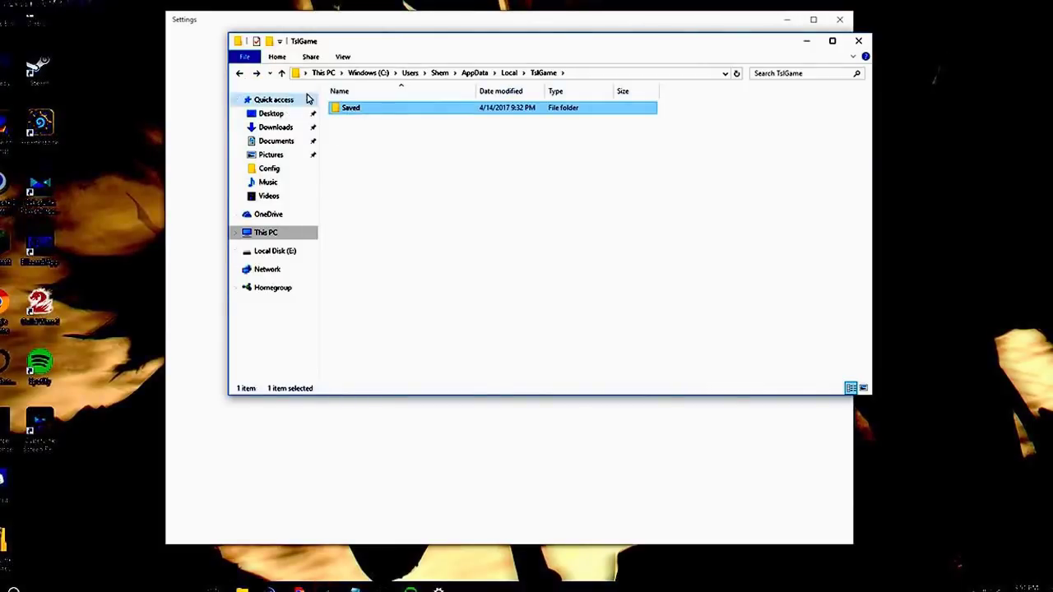
{"action": "double_click", "coordinate": [343, 109]}
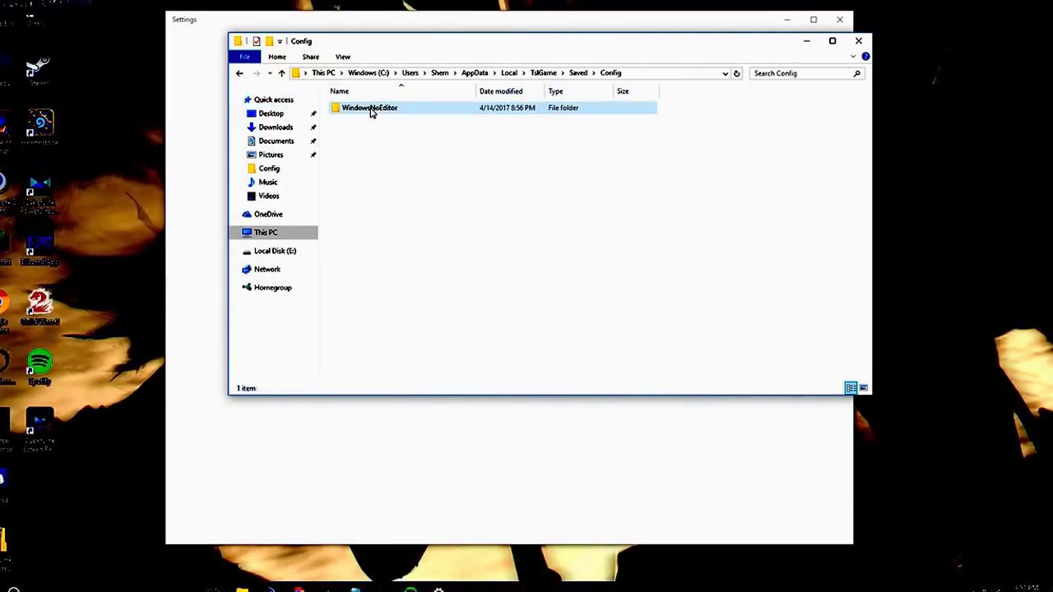
{"action": "double_click", "coordinate": [391, 112]}
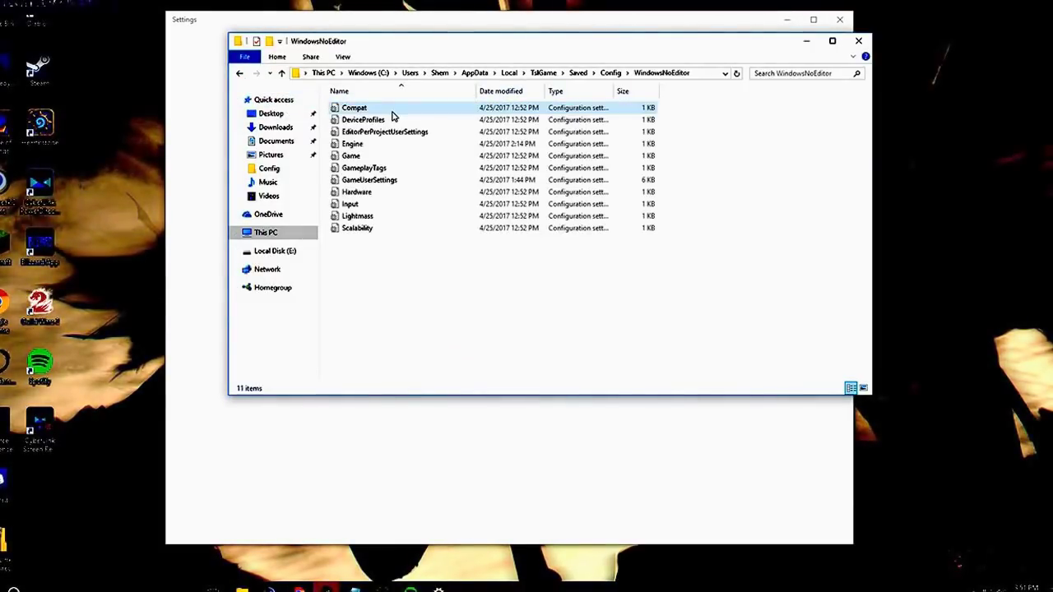
Open the GameUserSettings file in Notepad, review its configuration values to the end, and select its text
{"action": "double_click", "coordinate": [386, 188]}
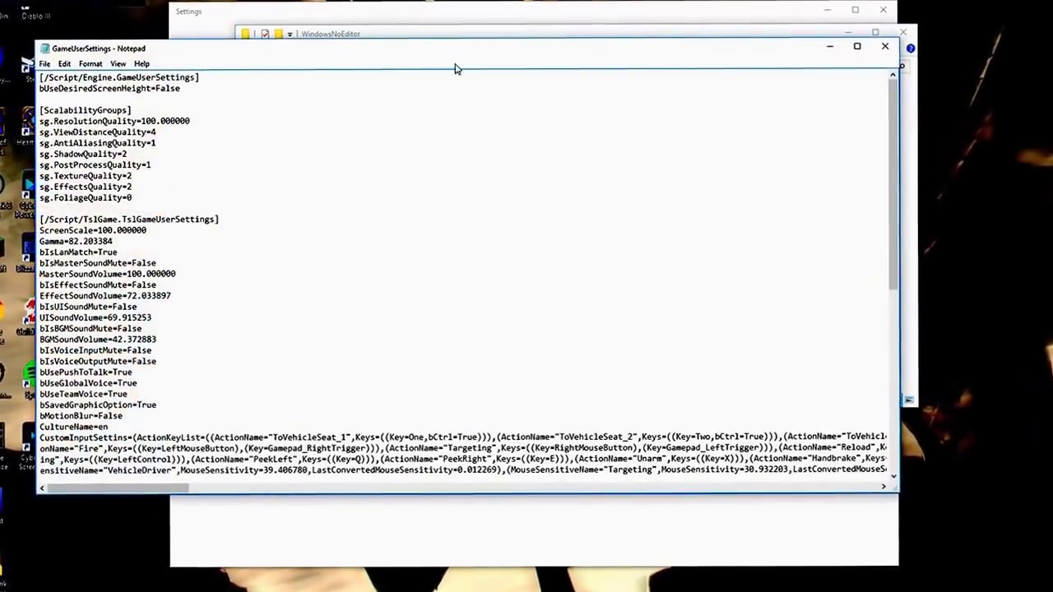
{"action": "left_click_drag", "start_coordinate": [458, 51], "coordinate": [478, 89]}
{"action": "scroll", "coordinate": [811, 447], "scroll_direction": "down", "scroll_amount": 5}
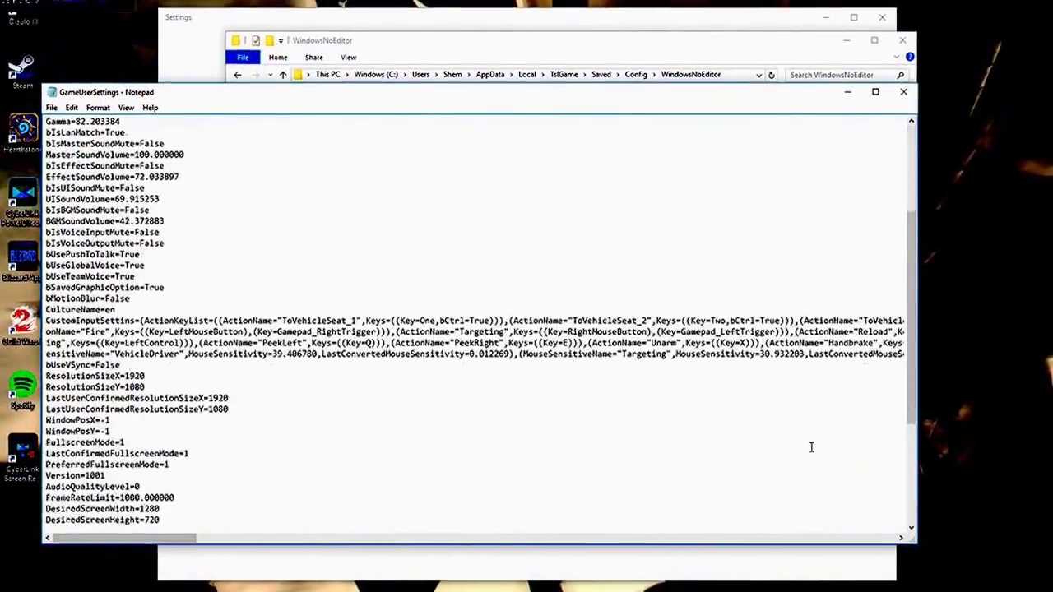
{"action": "scroll", "coordinate": [811, 447], "scroll_direction": "down", "scroll_amount": 6}
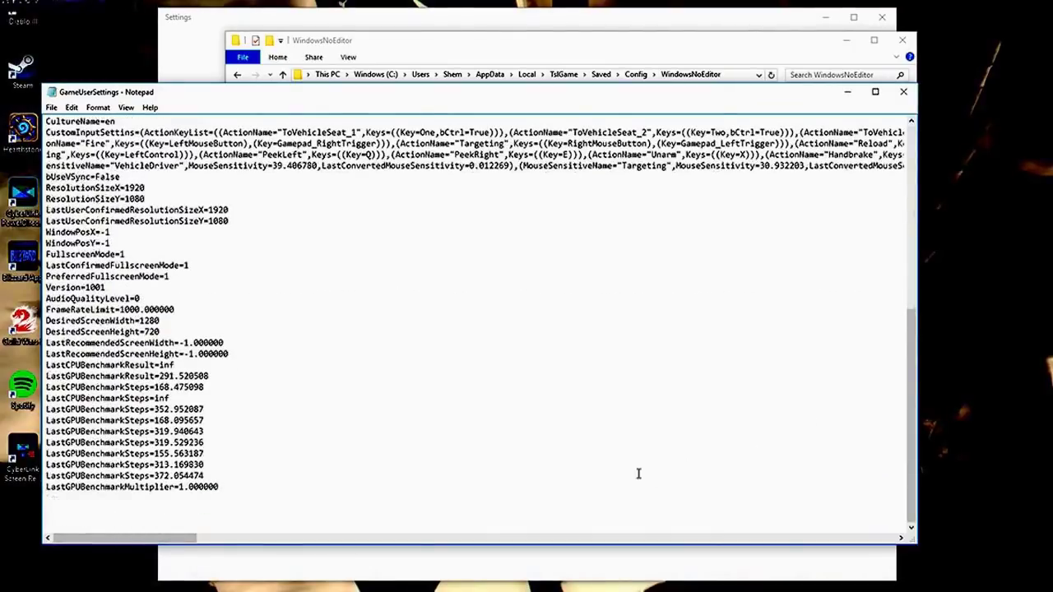
{"action": "left_click_drag", "start_coordinate": [329, 526], "coordinate": [45, 303]}
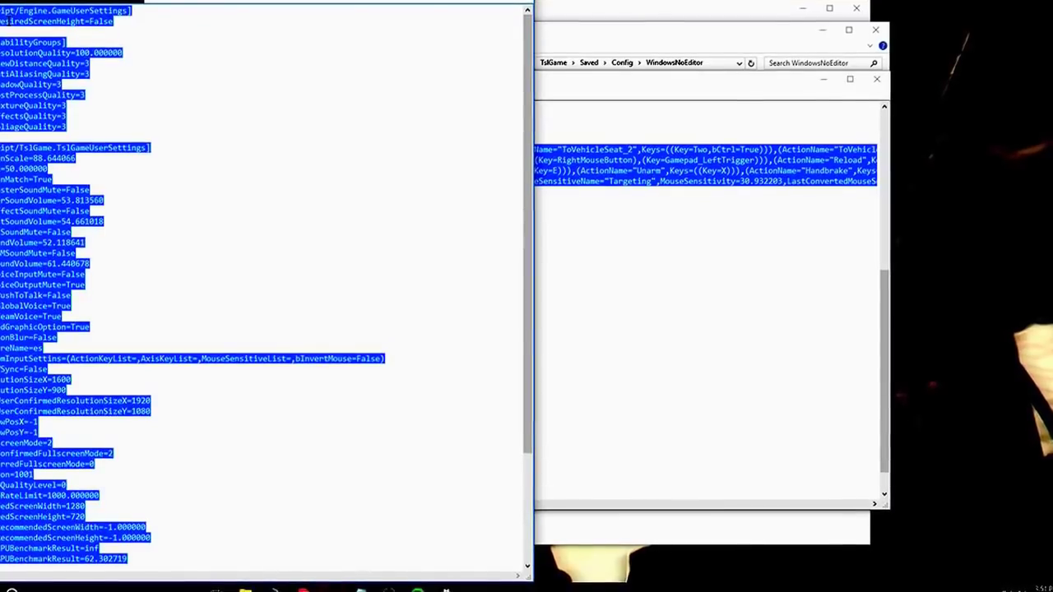
{"action": "scroll", "coordinate": [159, 19], "scroll_direction": "down", "scroll_amount": 2}
Close the WindowsNoEditor folder, the open Notepad windows and Windows Settings to return to the desktop
{"action": "left_click", "coordinate": [547, 46]}
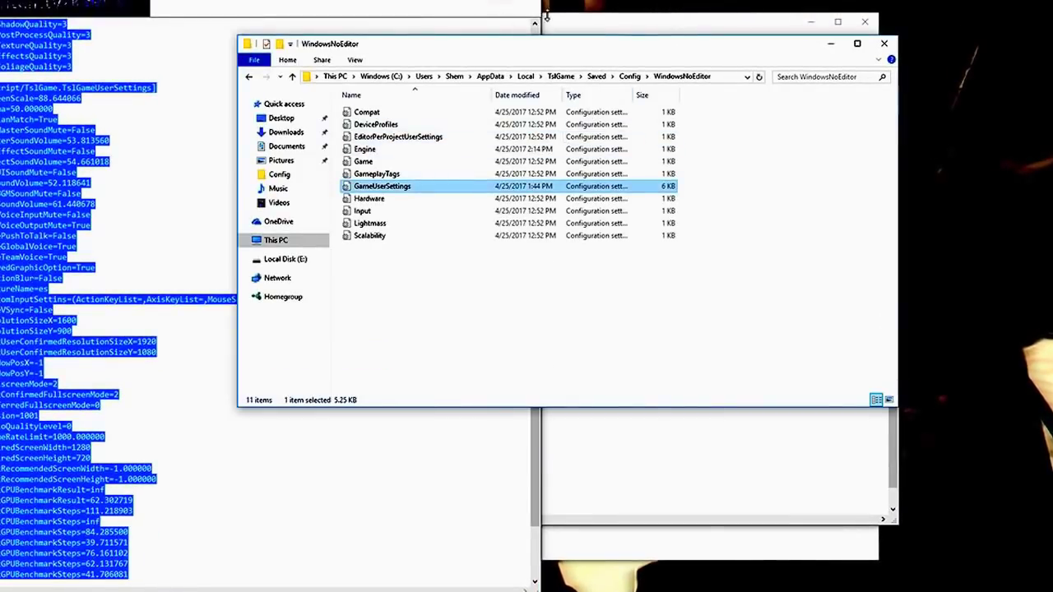
{"action": "left_click", "coordinate": [883, 42]}
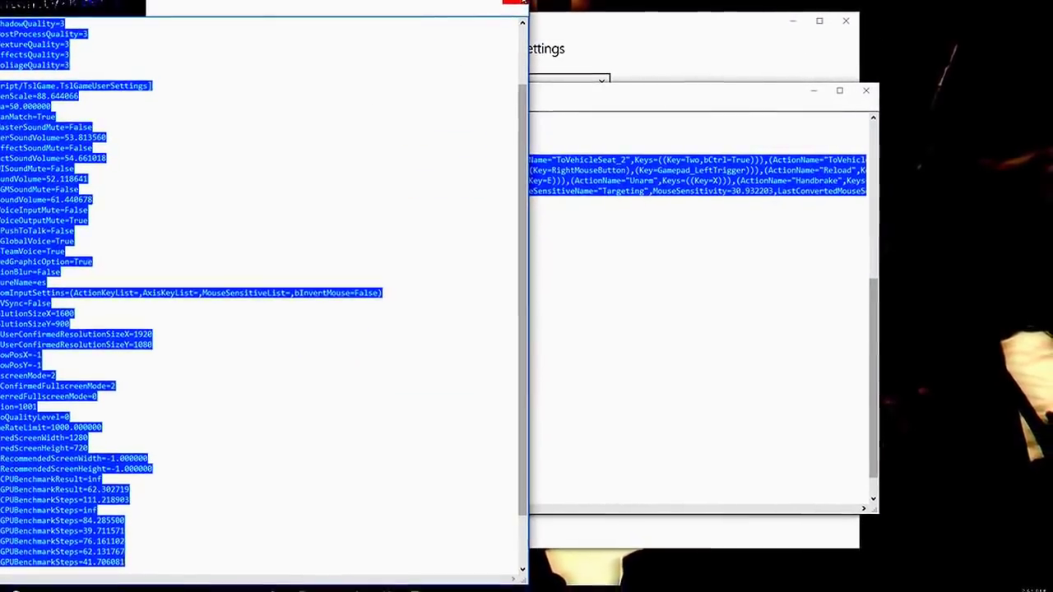
{"action": "left_click", "coordinate": [865, 89]}
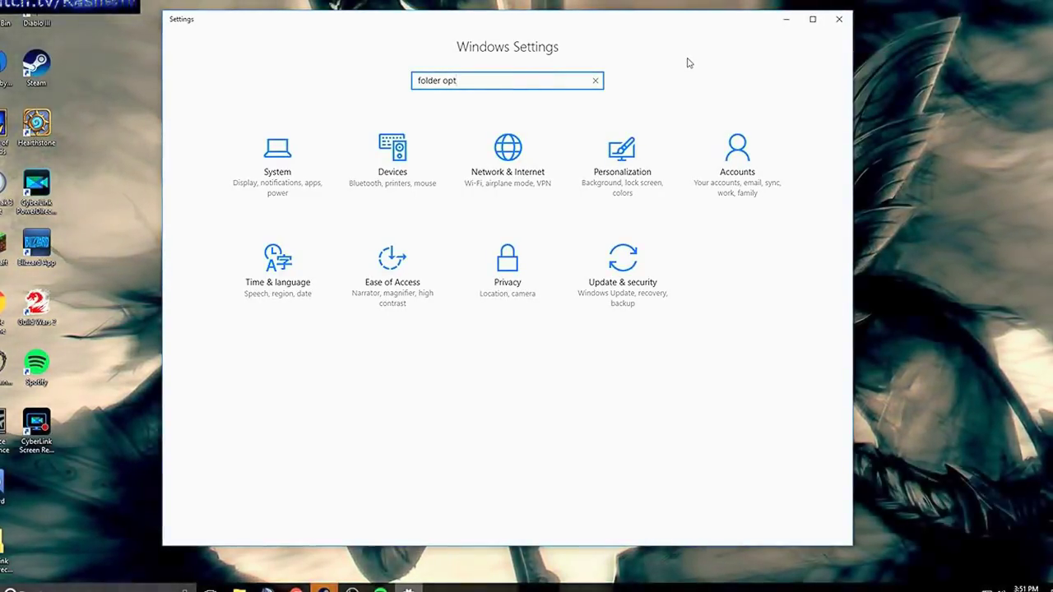
{"action": "left_click", "coordinate": [846, 22]}
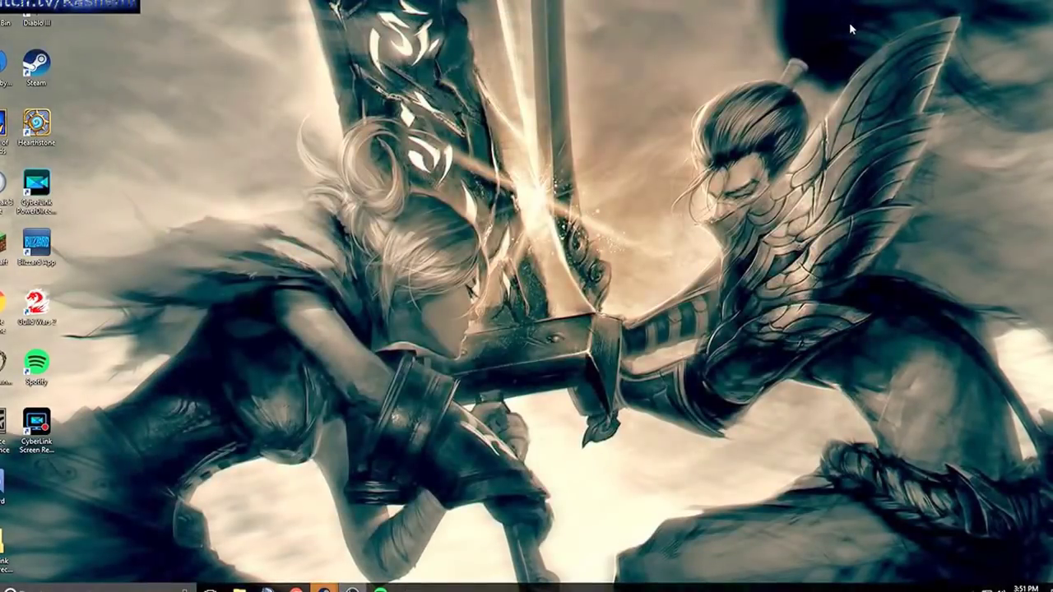